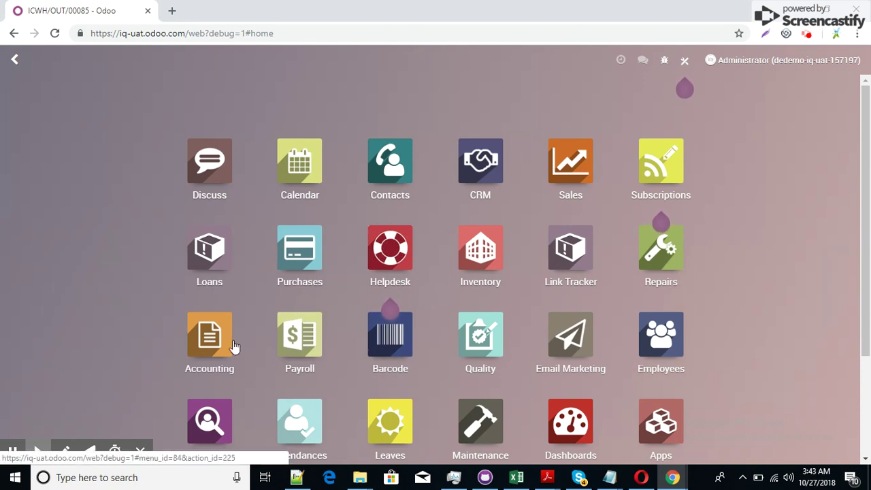
Step: Open the list of vendor bills in the Accounting application
click(204, 331)
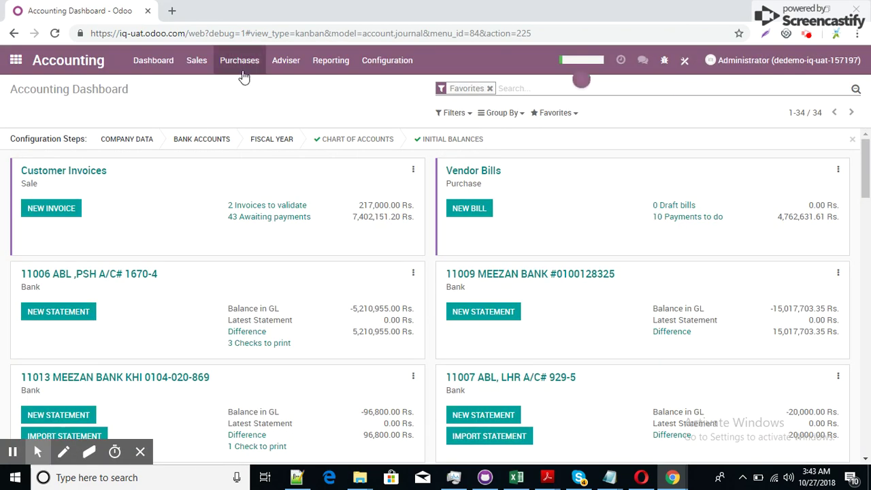
click(239, 60)
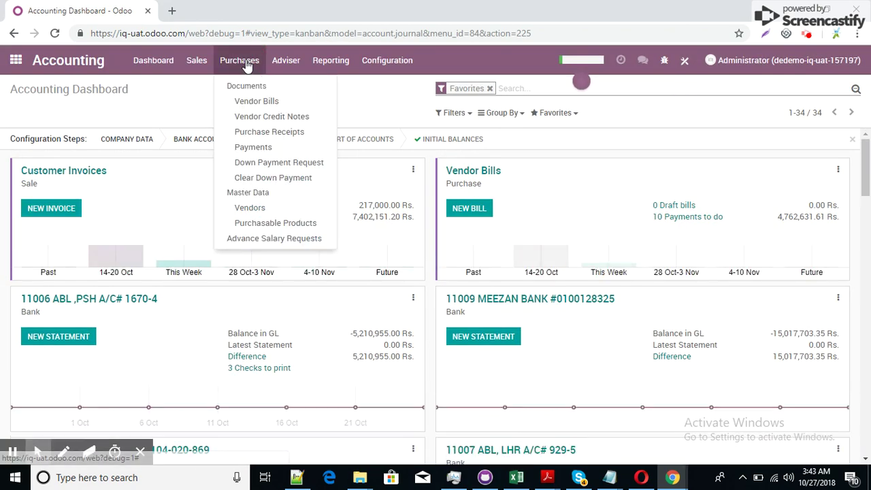
click(255, 103)
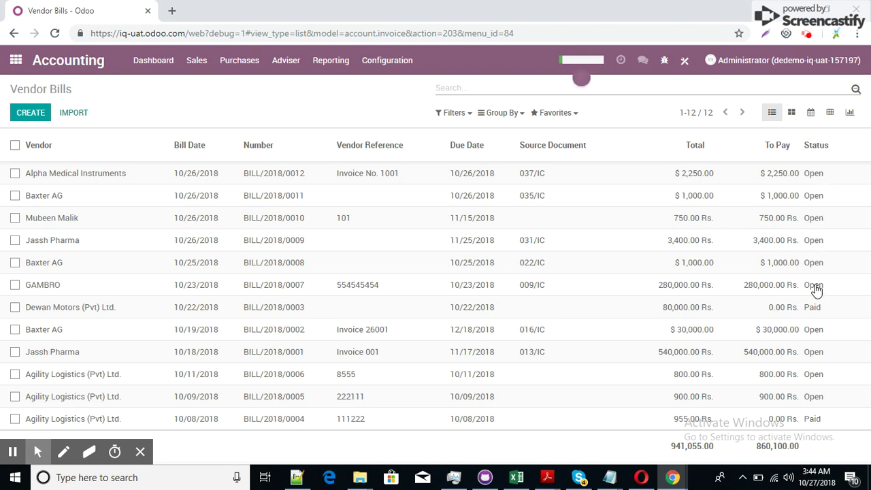
Step: Filter the vendor bills by Paid status to view the settled bills
click(455, 113)
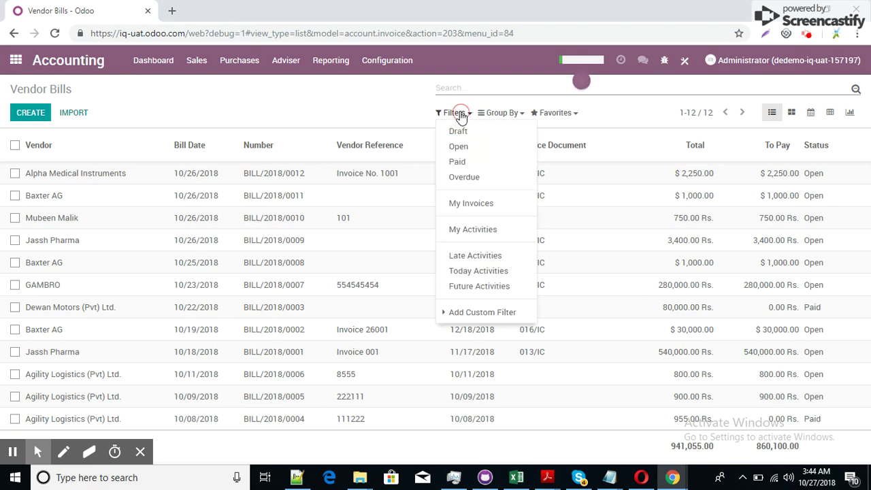
click(465, 163)
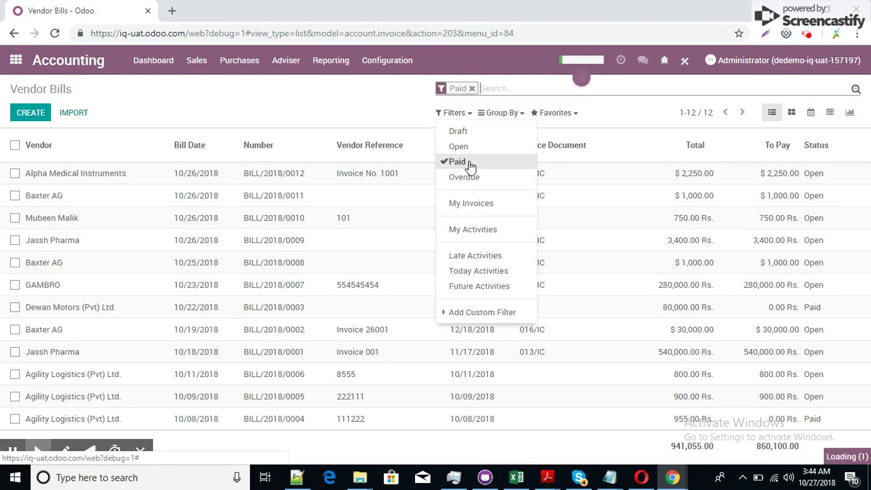
click(373, 113)
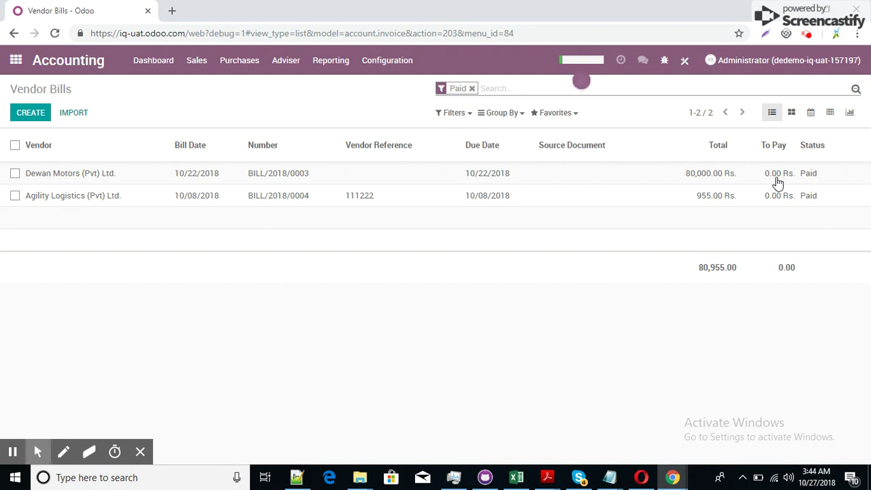
Step: Replace the Paid filter with the Open filter on the vendor bills list
click(458, 114)
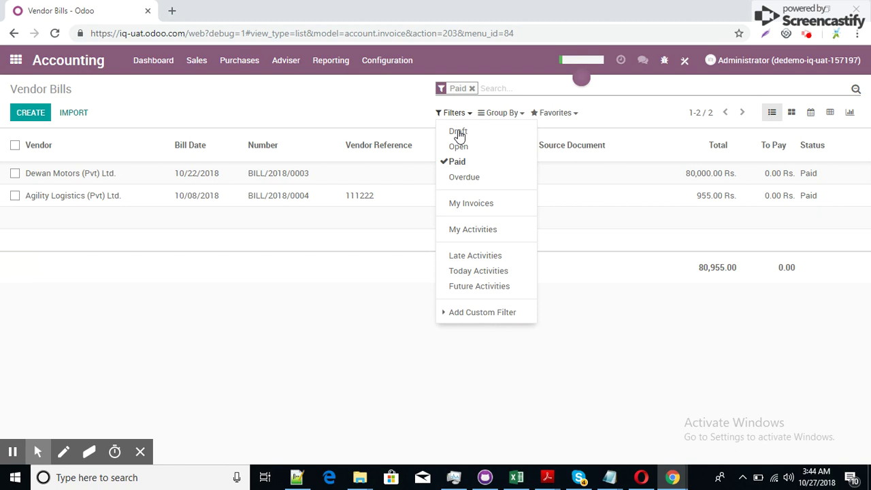
click(449, 147)
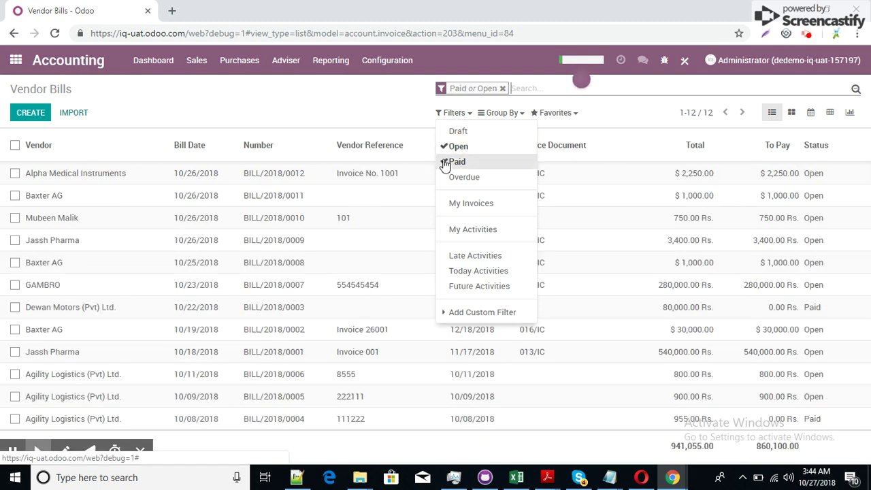
click(449, 162)
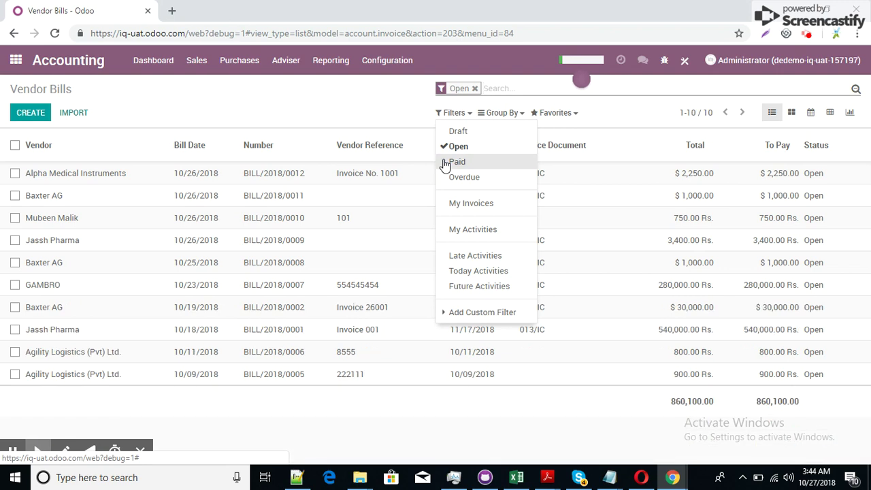
click(630, 106)
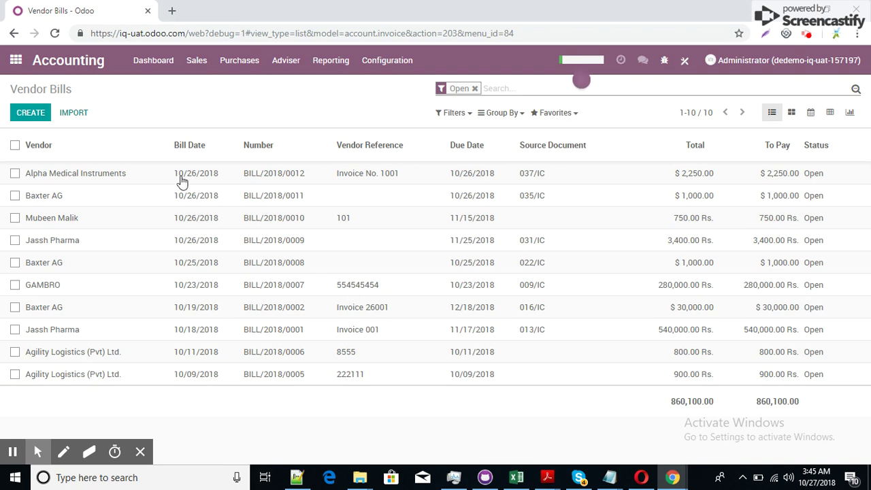
Step: Create a new vendor bill with Alpha Medical Instruments as the vendor
click(30, 112)
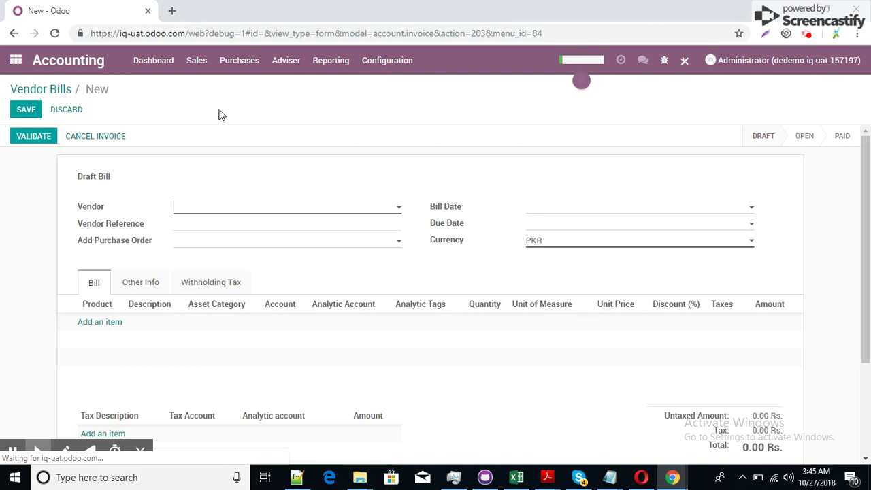
click(194, 212)
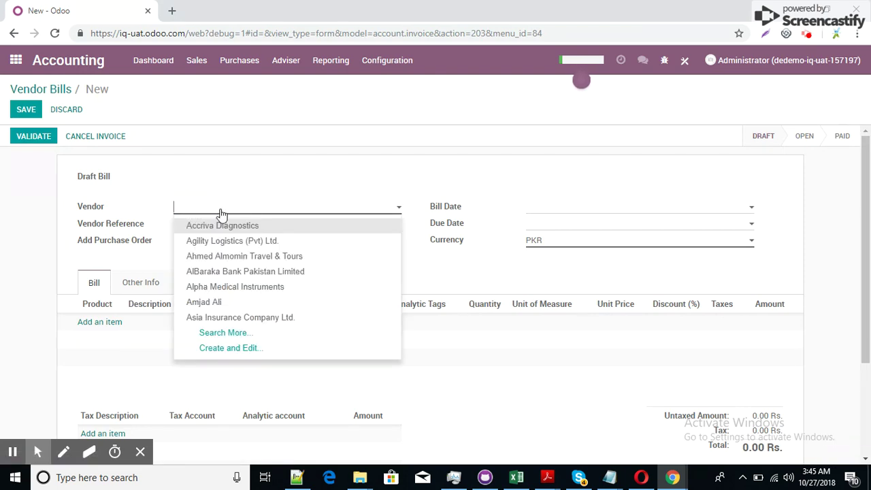
click(234, 287)
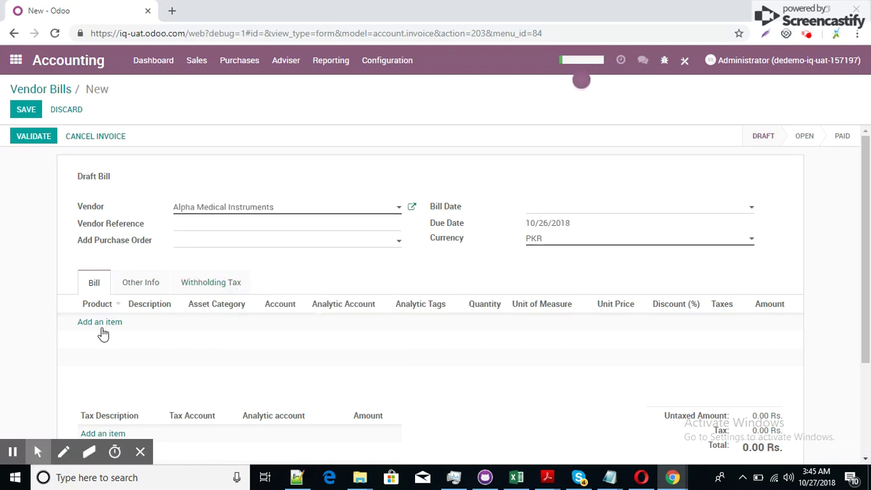
Step: Add a bill line described "Test Entries" with a unit price of 200000, and save and validate the bill
click(159, 326)
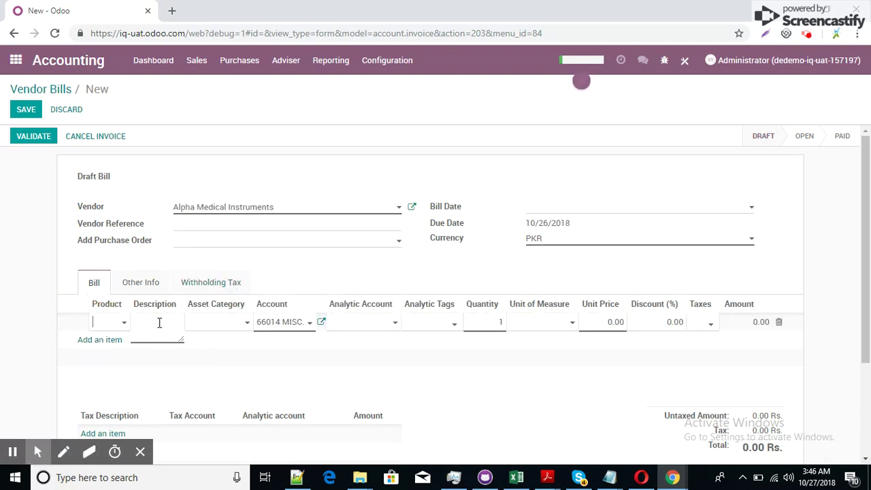
click(159, 321)
text(Test Entries)
click(601, 321)
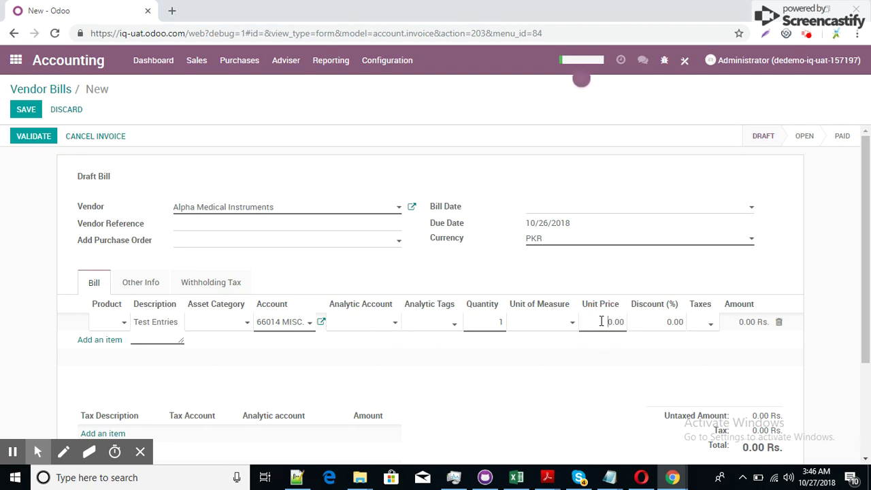
text(200000)
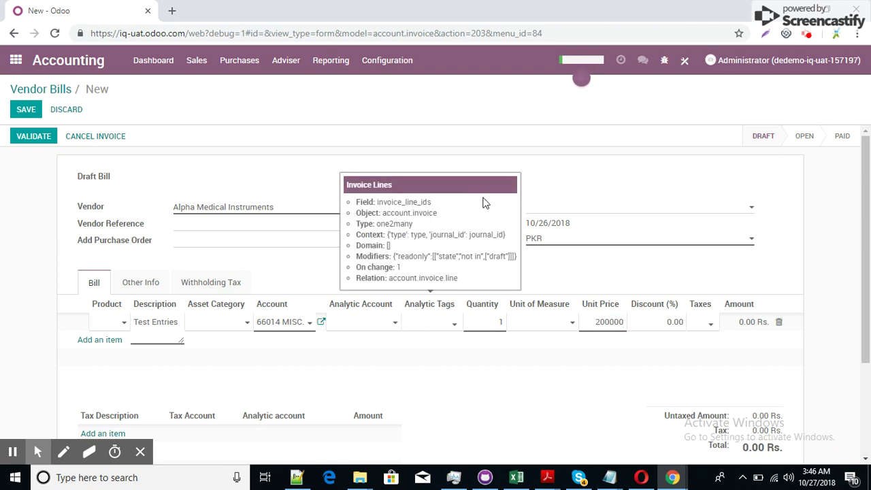
click(31, 109)
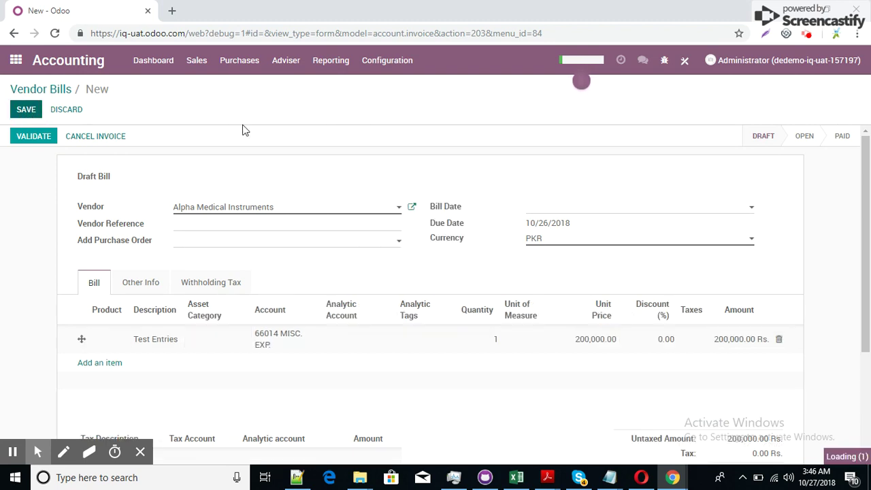
click(36, 142)
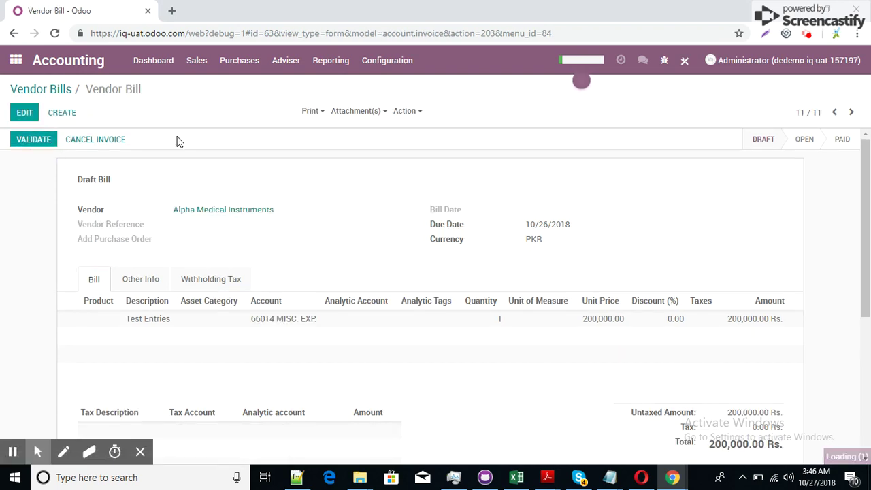
Step: Duplicate the bill with the Test Entries unit price changed to 300000, and save and validate the copy
click(407, 113)
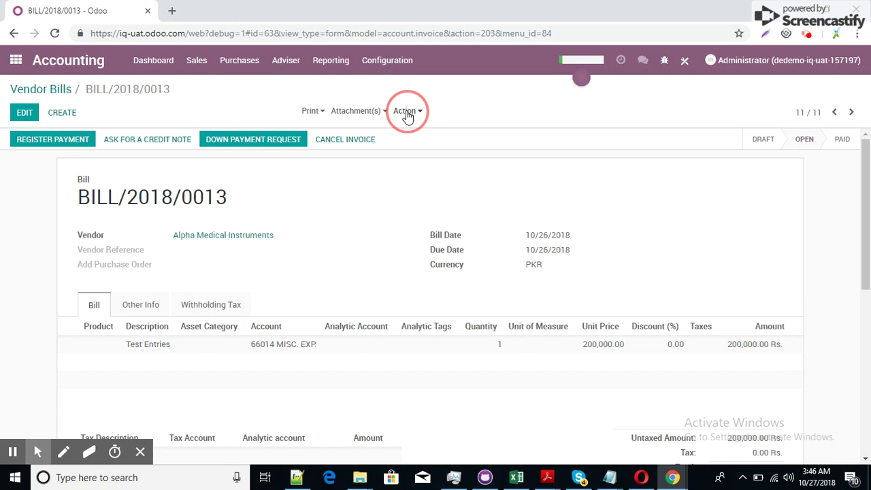
click(428, 145)
click(589, 350)
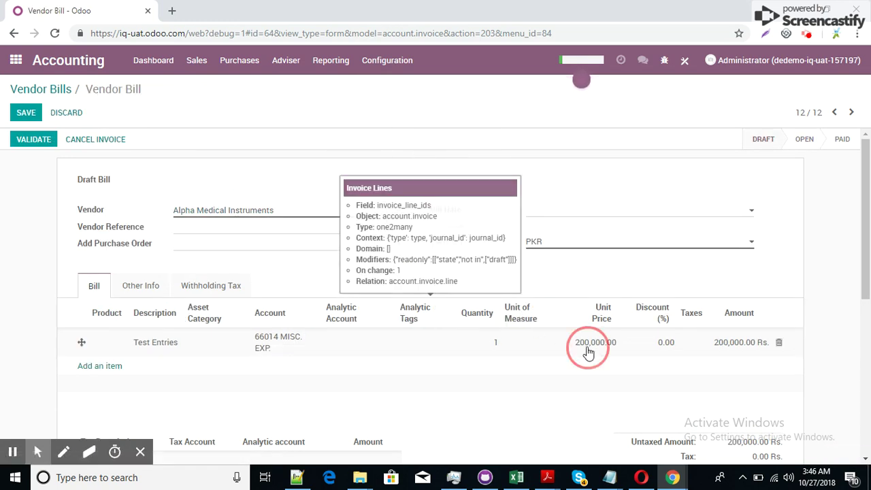
text(3)
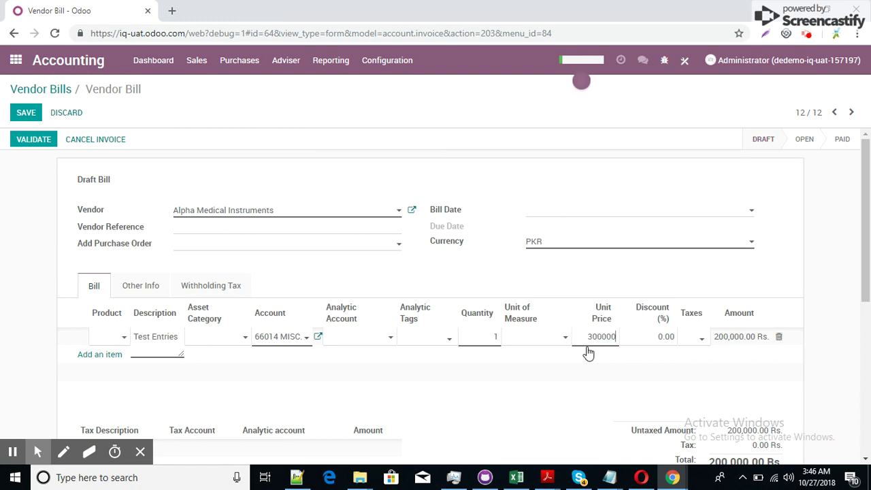
click(26, 112)
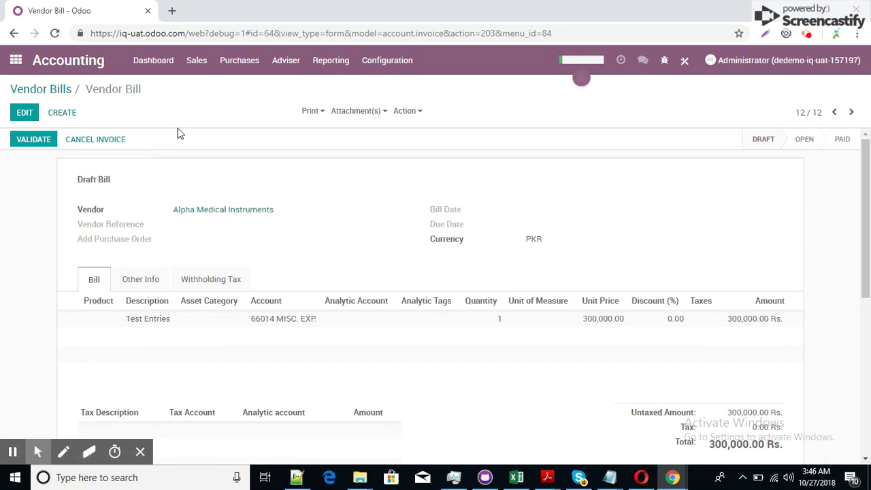
click(23, 145)
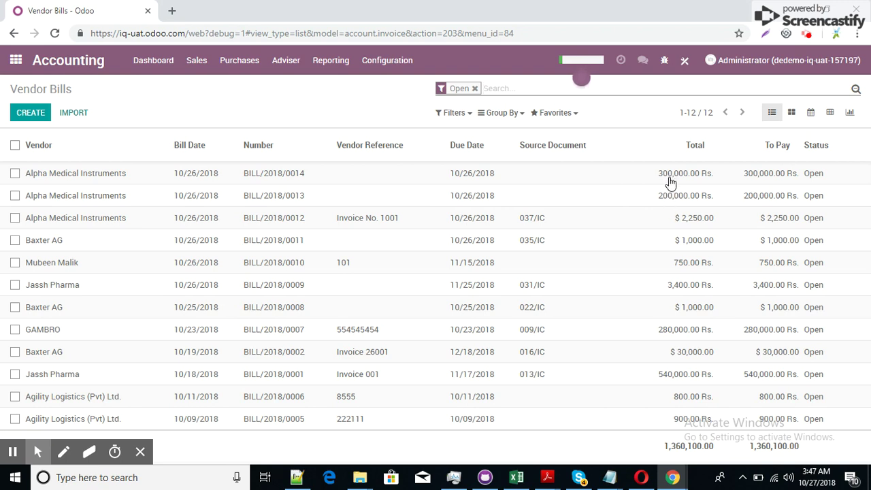
Step: Select the 200,000 Rs. and 300,000 Rs. Alpha Medical Instruments bills and start registering a payment for both
click(15, 196)
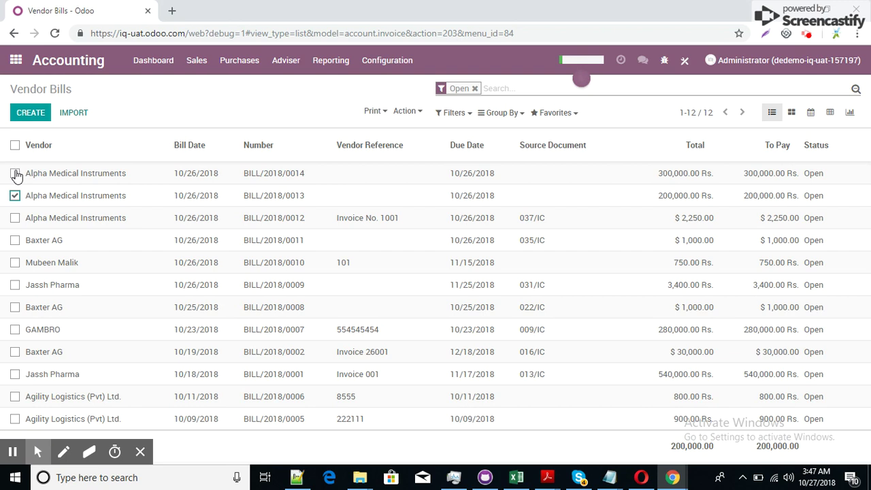
click(15, 174)
click(406, 114)
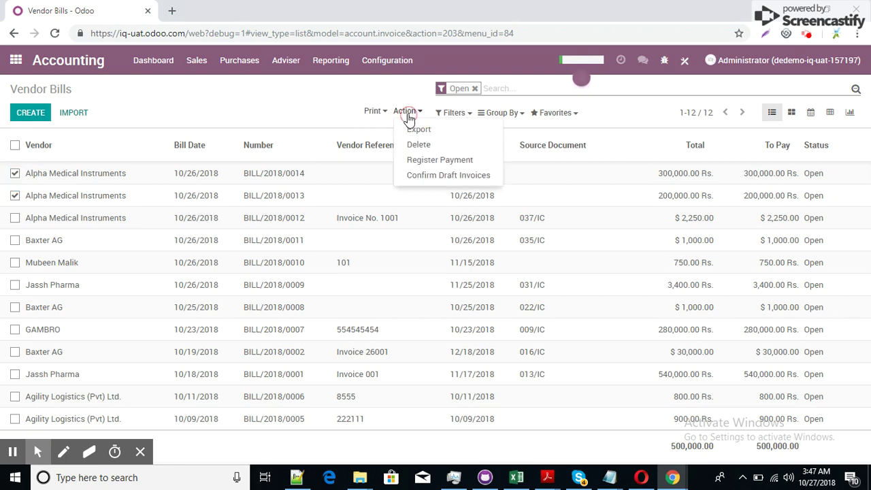
click(426, 162)
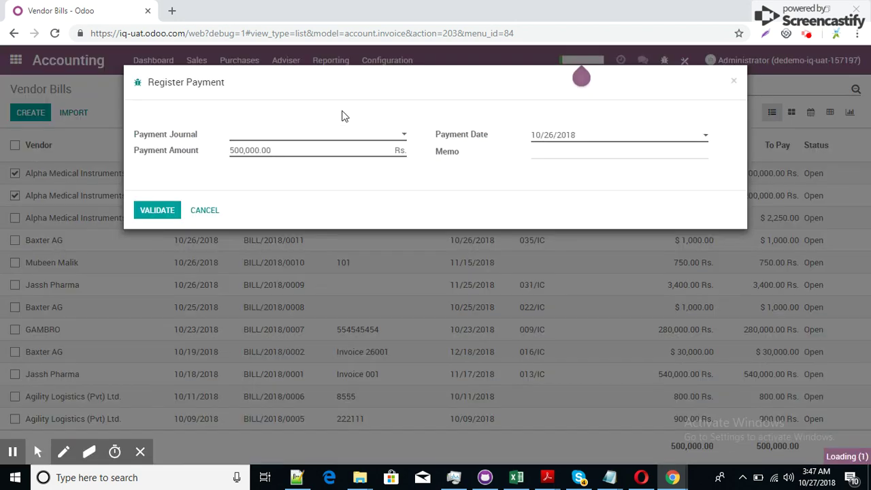
Step: Set the payment journal to 11009 MEEZAN BANK, the method to Checks and the memo to "this is test payment"
click(341, 138)
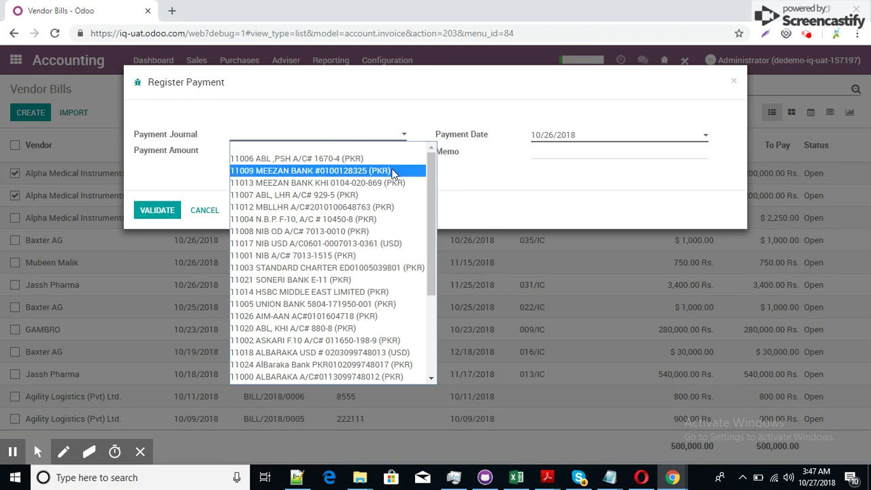
click(353, 176)
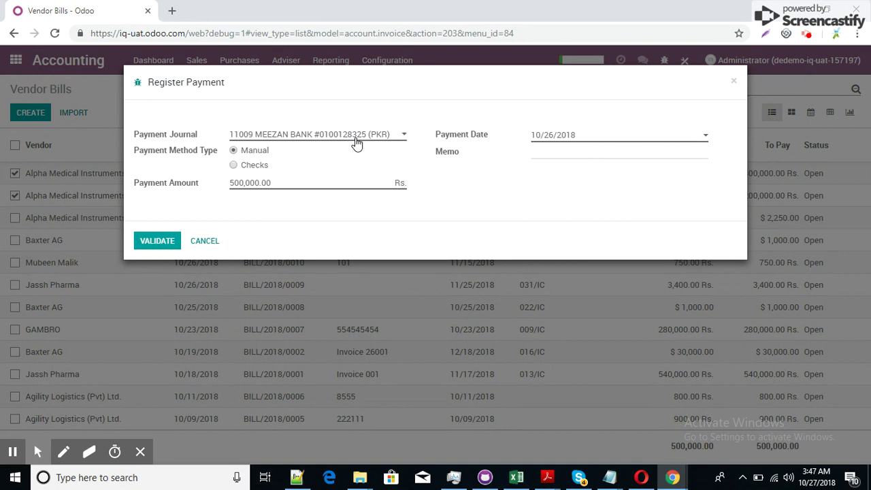
click(252, 170)
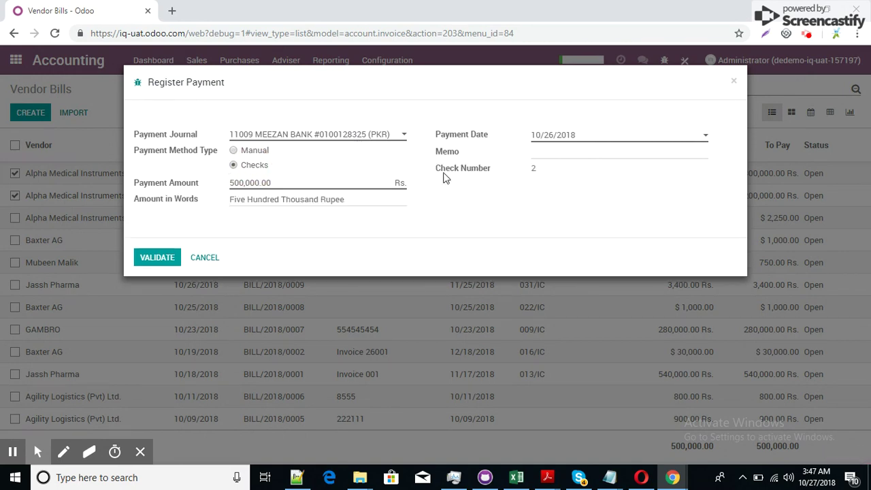
click(544, 154)
Step: Try to validate the combined payment, and view the server error's details before dismissing it
click(154, 261)
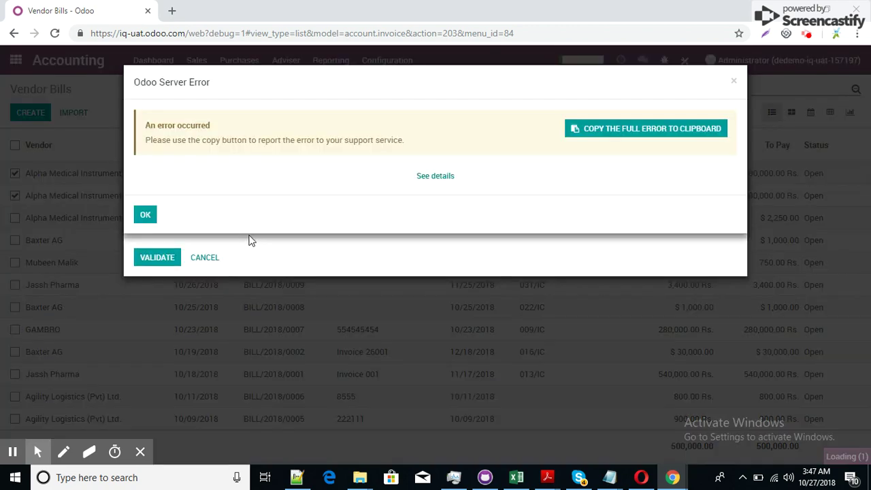
click(435, 178)
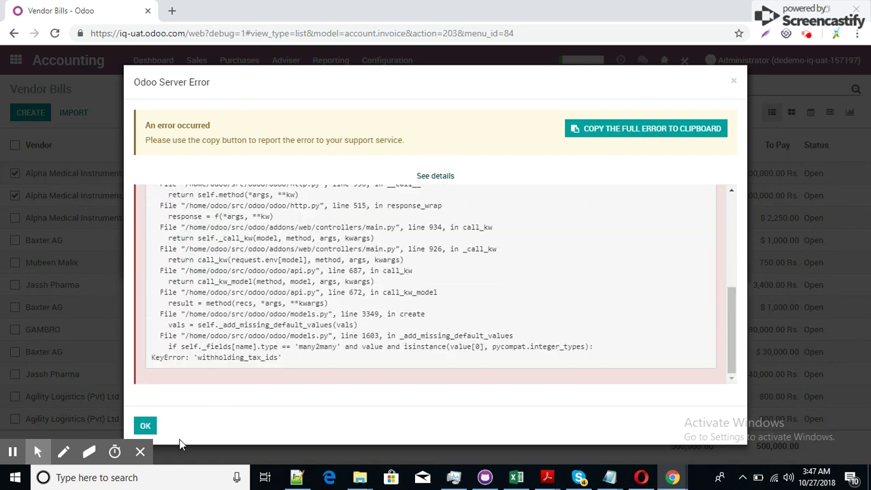
click(145, 427)
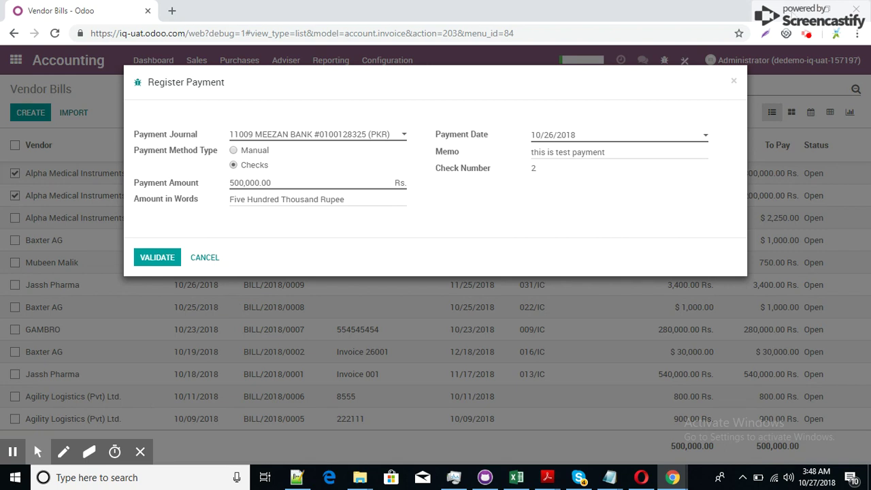
click(806, 33)
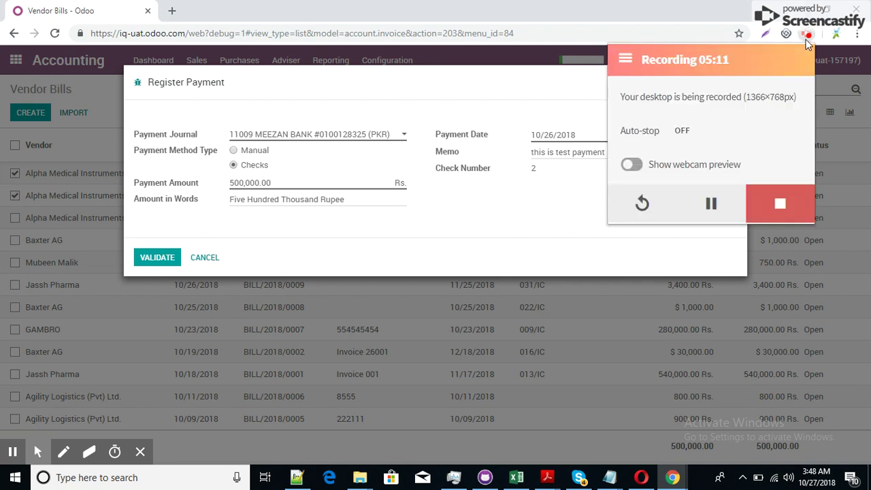
click(711, 204)
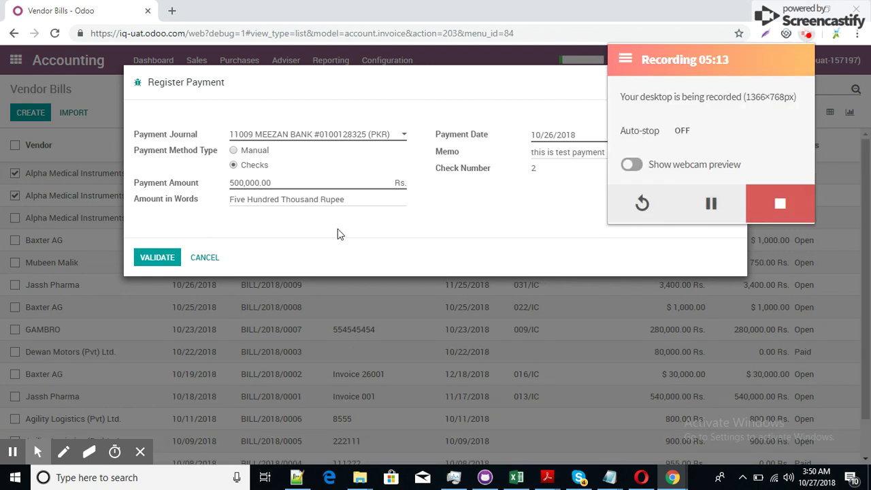
click(340, 234)
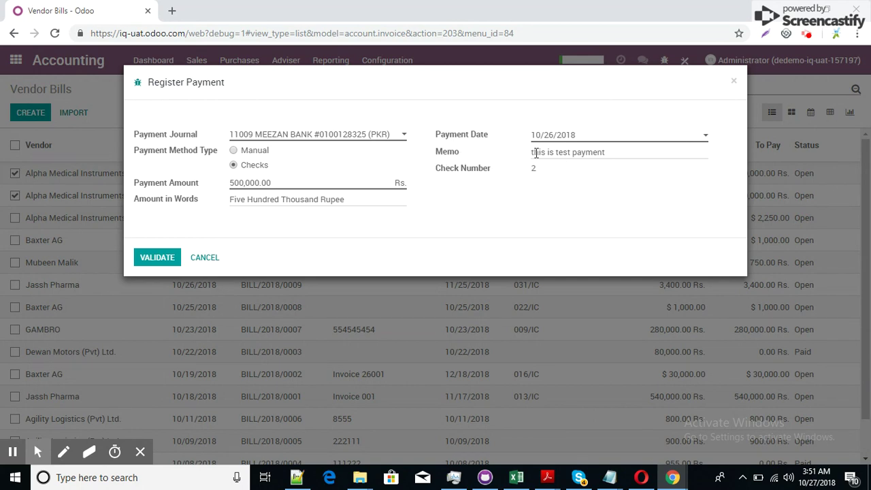
Step: Validate the combined Alpha Medical Instruments payment and print the check from its payment record
click(154, 257)
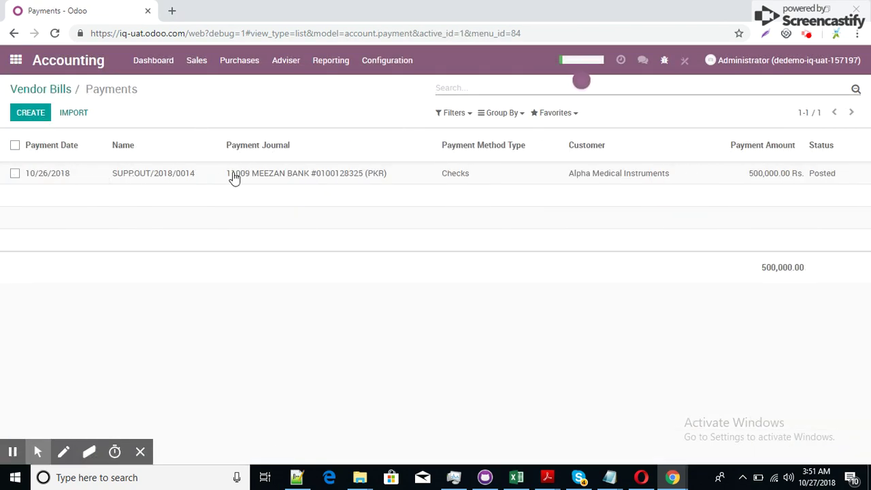
click(170, 174)
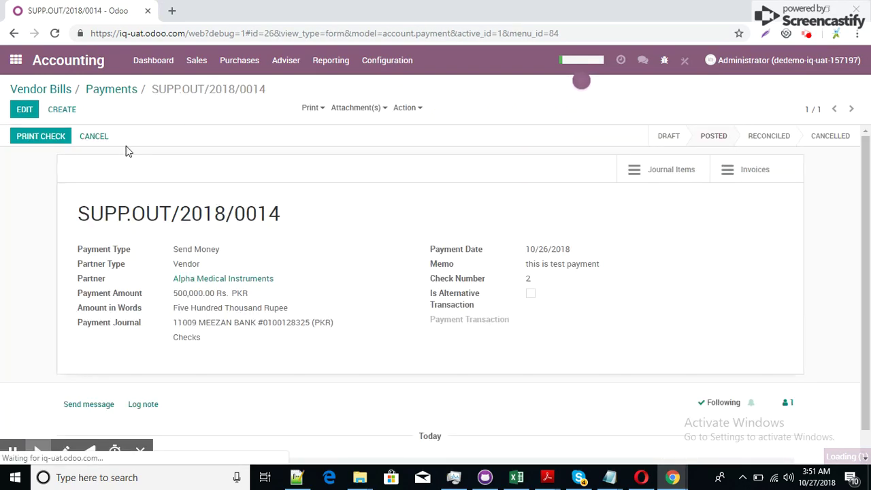
click(37, 138)
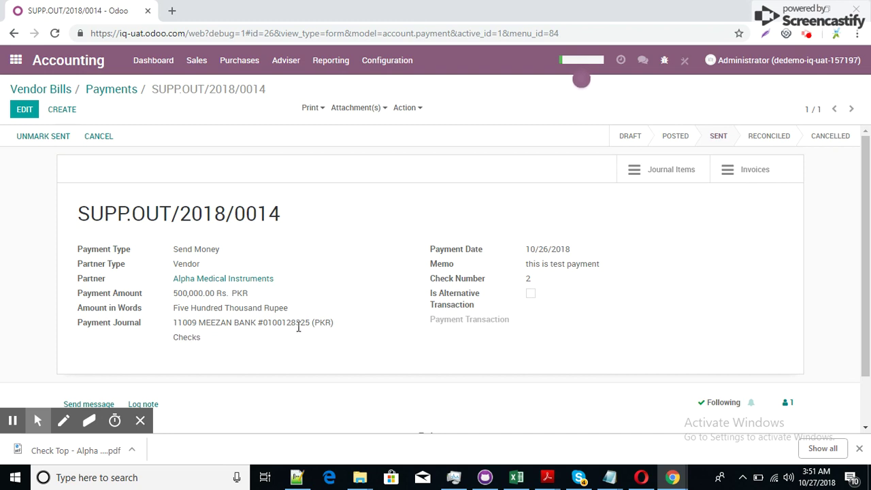
Step: Open the downloaded Check Top PDF, review the check's payee, amount and listed bills, and return to the payment record
click(56, 453)
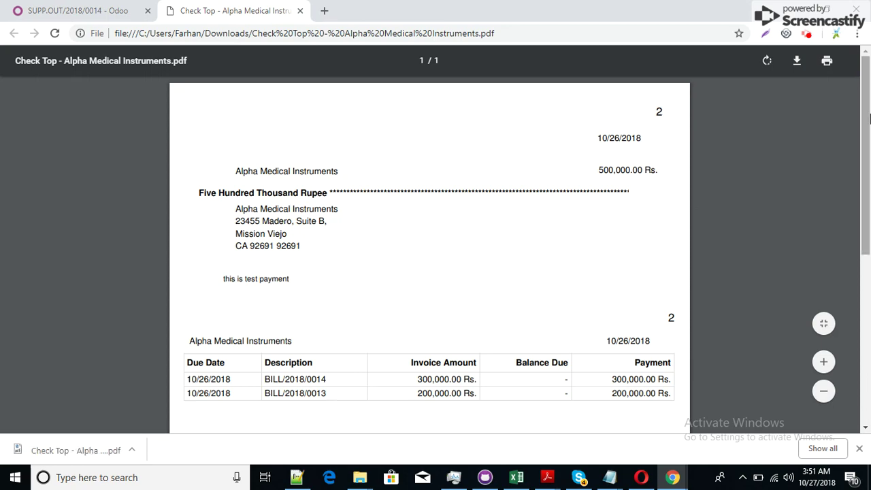
drag(867, 114, 826, 95)
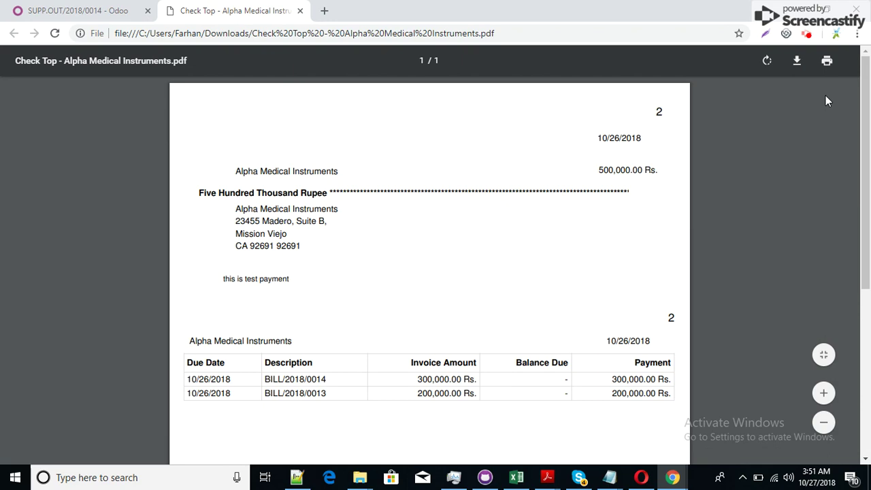
click(130, 7)
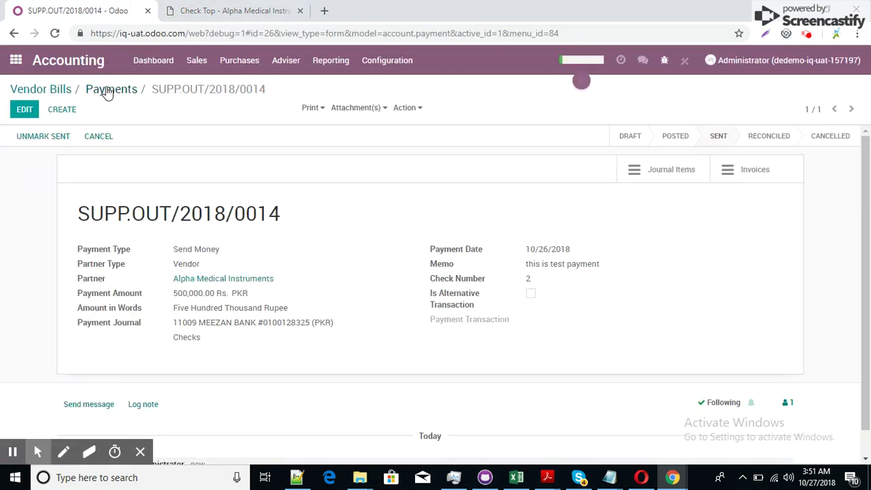
click(218, 7)
click(115, 8)
Step: Return to the vendor bills list and filter it to show only Paid bills
click(60, 90)
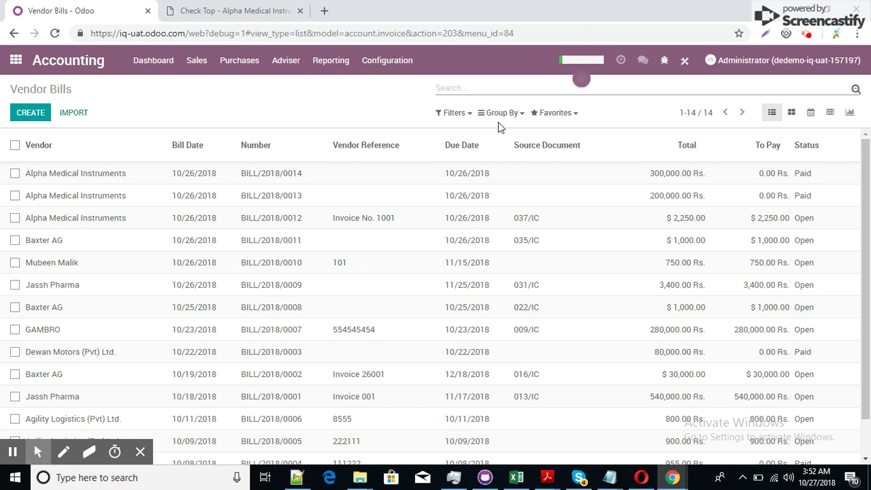
click(454, 116)
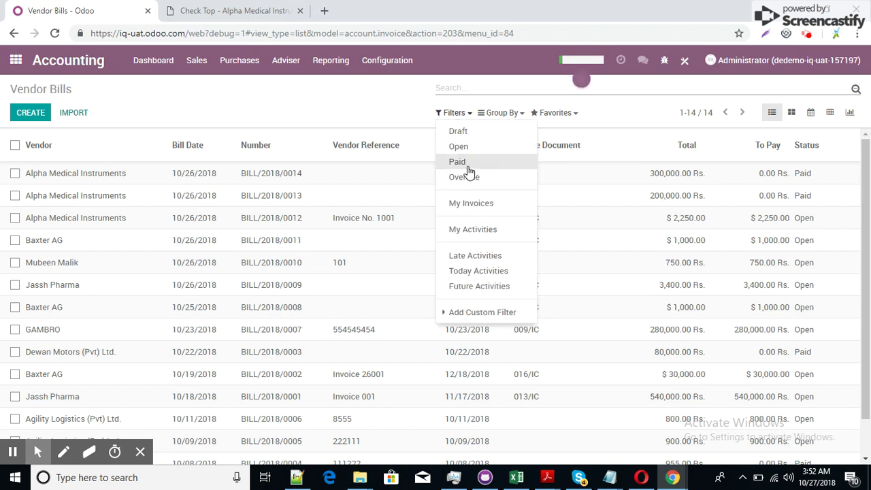
click(362, 122)
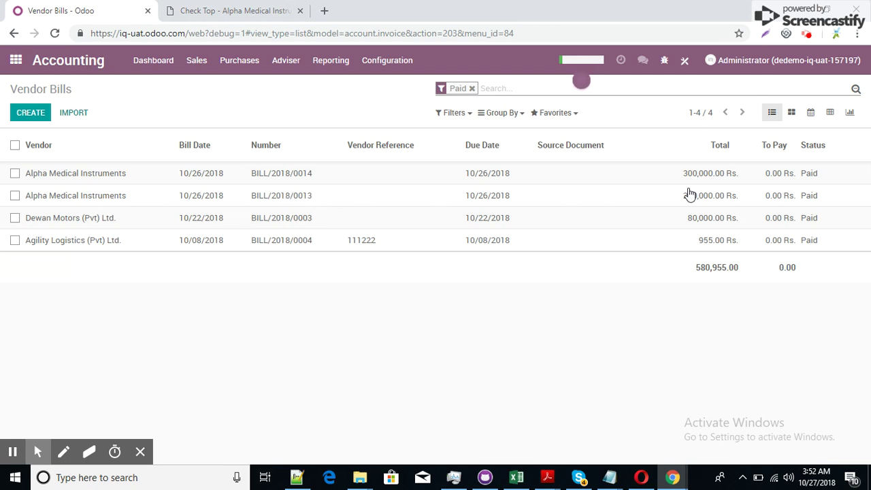
Step: Replace the Paid filter with the Overdue filter on the vendor bills list
click(454, 112)
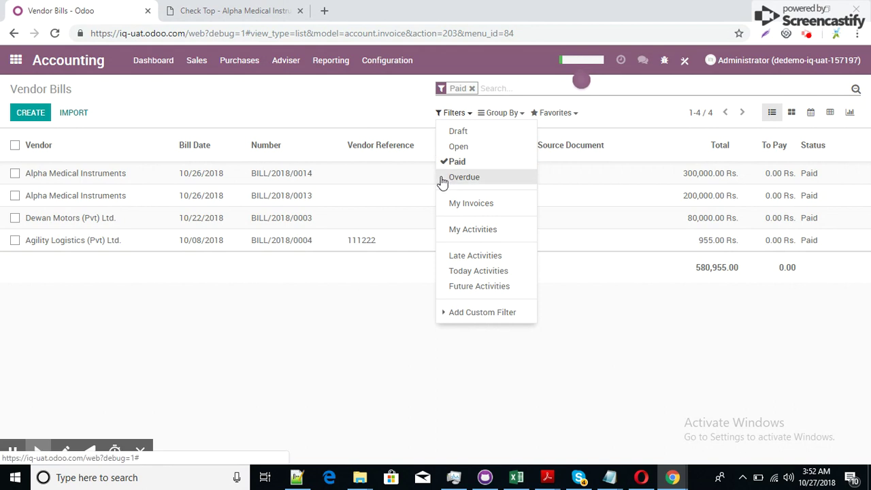
click(448, 179)
click(444, 163)
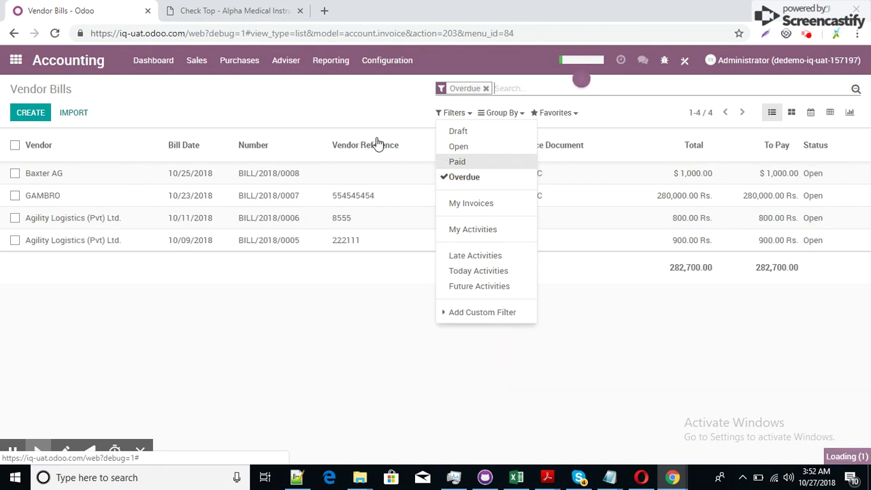
click(354, 119)
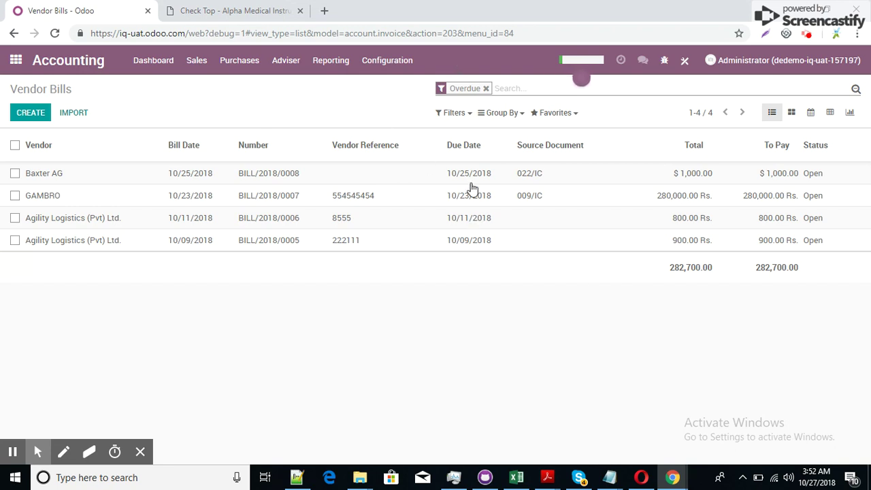
Step: Remove the Overdue filter and show only Draft vendor bills
click(454, 113)
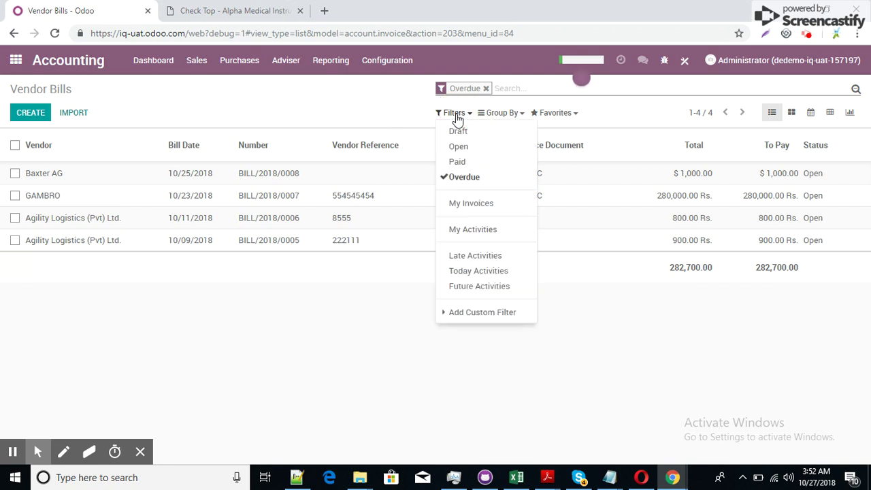
click(446, 178)
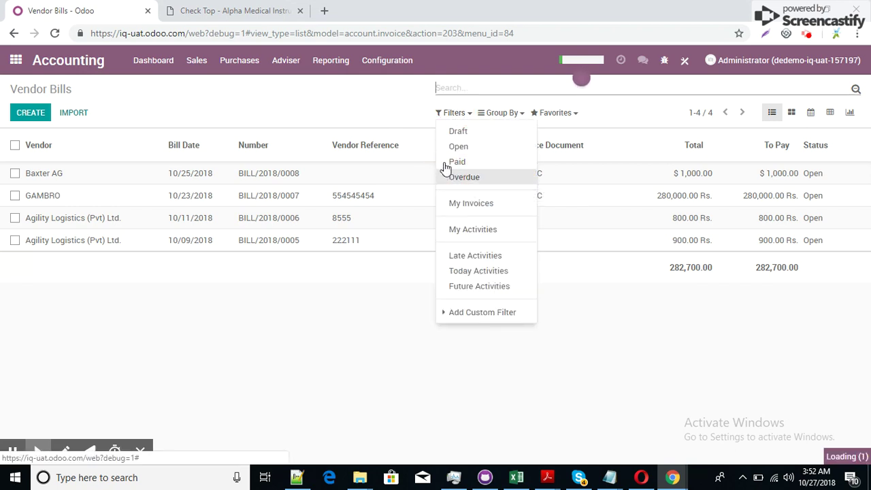
click(447, 131)
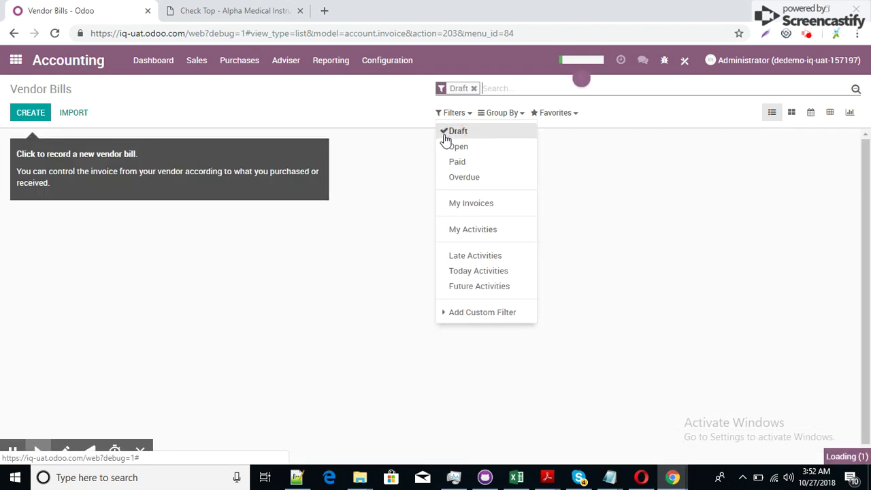
click(380, 114)
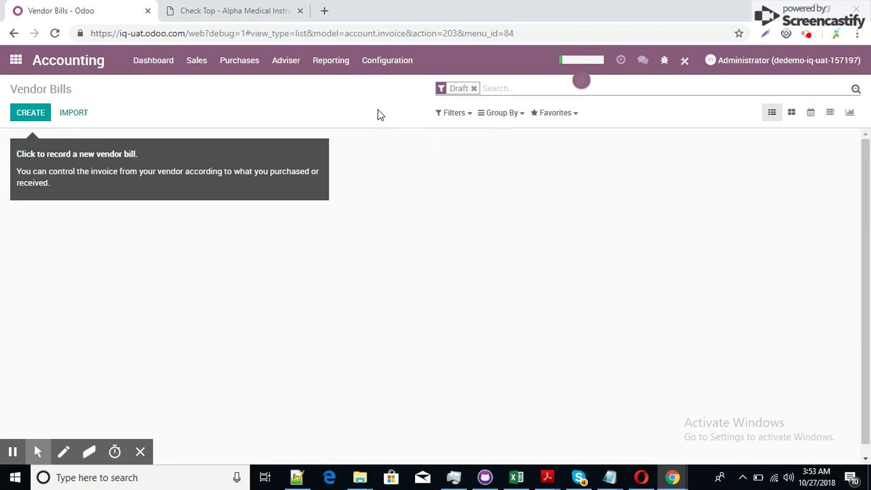
Step: Clear the Draft filter and filter the vendor bills list to Open bills
click(475, 89)
click(453, 114)
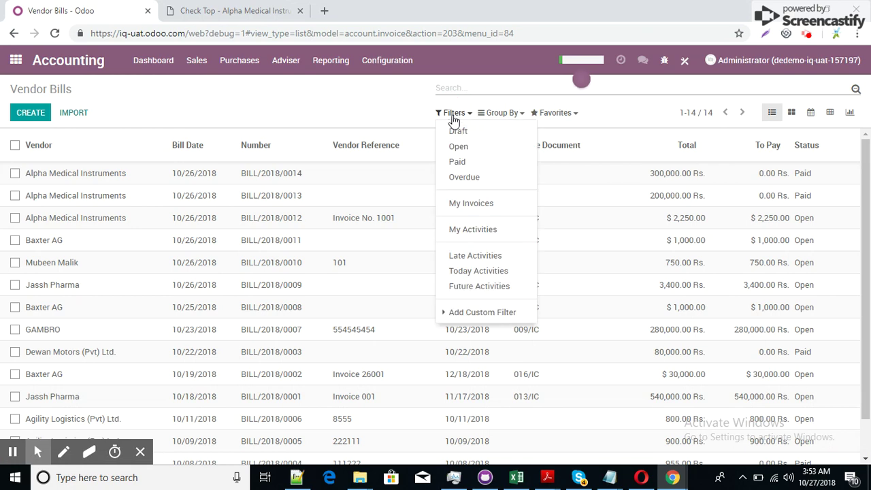
click(469, 150)
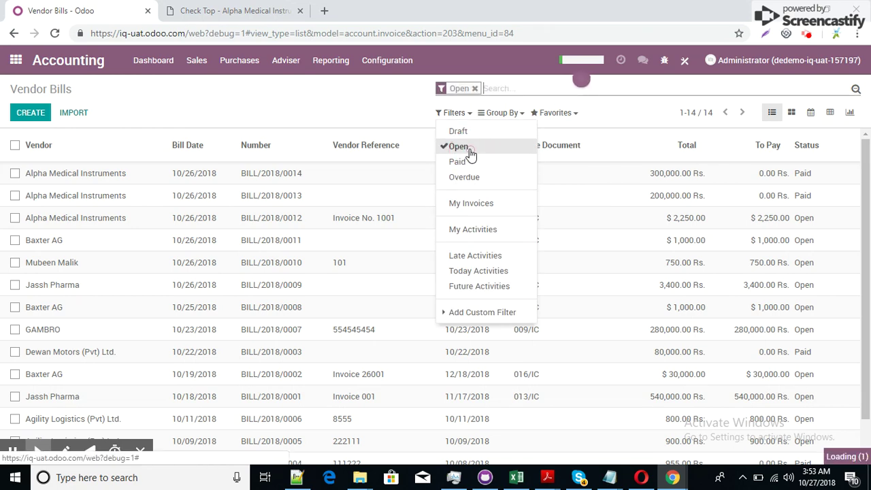
click(366, 111)
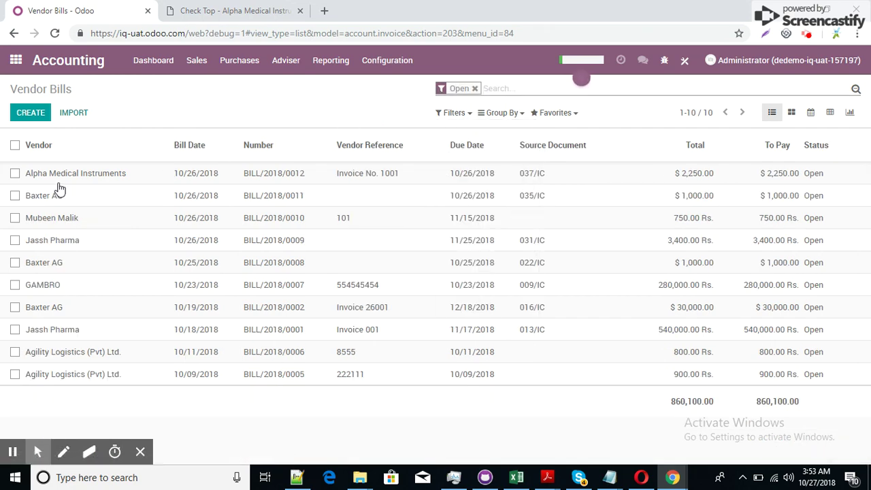